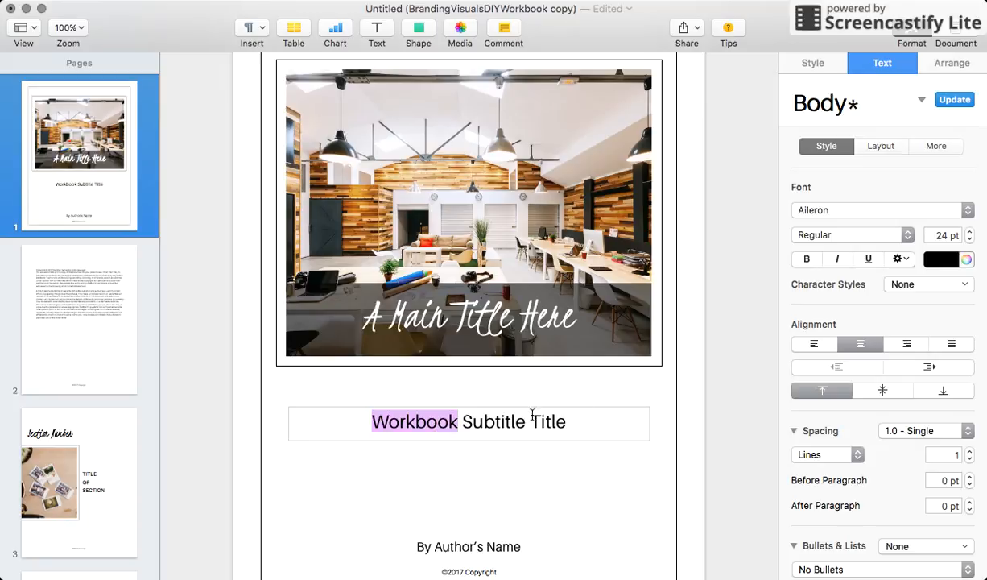
# Try much wider character spacing on the cover's "Workbook Subtitle Title" text and undo the change.
pyautogui.tripleClick(524, 418)
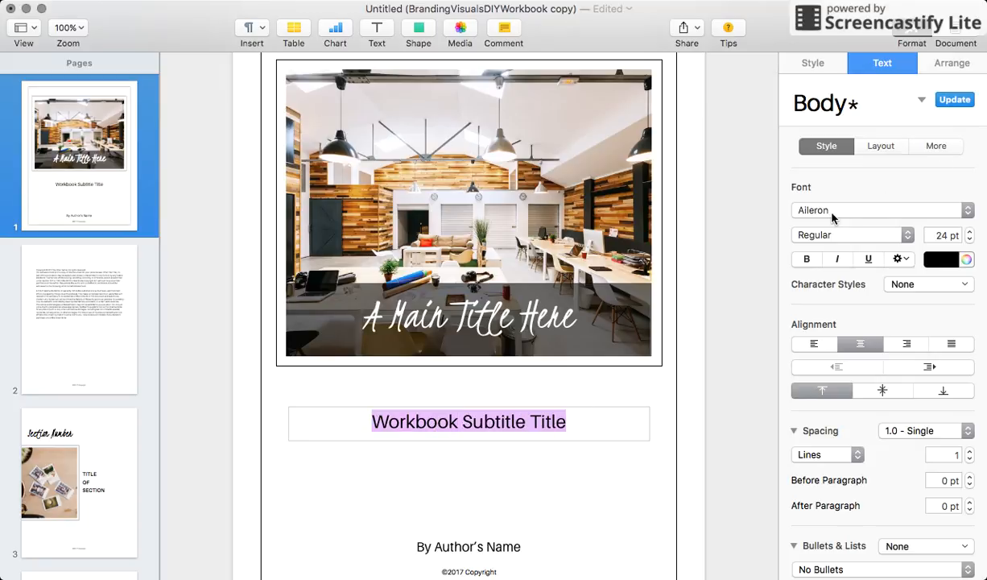
pyautogui.click(798, 207)
pyautogui.press('alt+super+bracketright')
pyautogui.press('alt+super+bracketright')
pyautogui.press('alt+super+bracketright')
pyautogui.press('alt+super+bracketright')
pyautogui.press('alt+super+bracketright')
pyautogui.press('alt+super+bracketright')
pyautogui.press('alt+super+bracketright')
pyautogui.press('alt+super+bracketright')
pyautogui.press('alt+super+bracketright')
pyautogui.press('alt+super+bracketright')
pyautogui.press('alt+super+bracketright')
pyautogui.press('alt+super+bracketright')
pyautogui.press('alt+super+bracketright')
pyautogui.press('alt+super+bracketright')
pyautogui.press('alt+super+bracketright')
pyautogui.press('alt+super+bracketright')
pyautogui.press('alt+super+bracketright')
pyautogui.press('alt+super+bracketright')
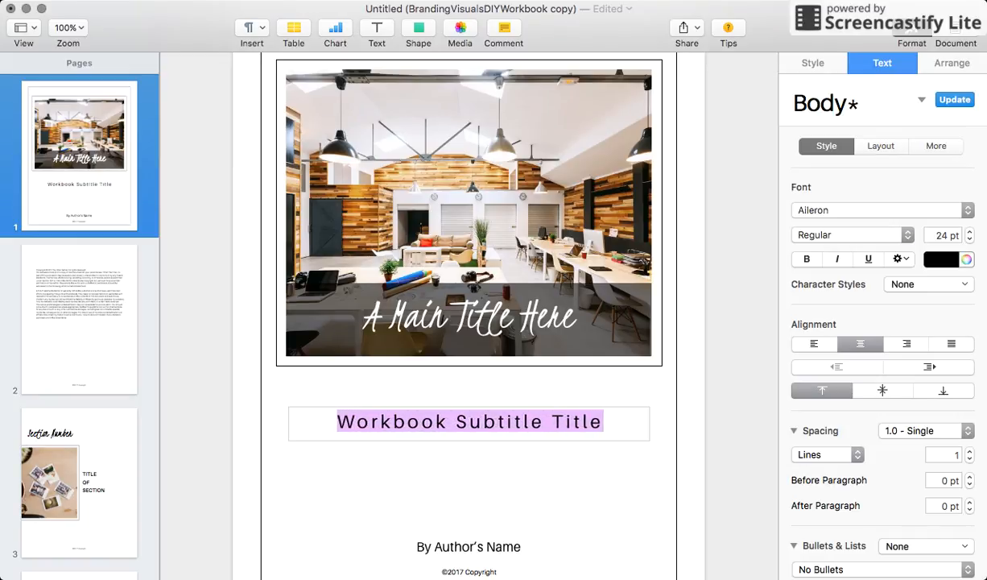
pyautogui.press('alt+super+bracketright')
pyautogui.press('alt+super+bracketright')
pyautogui.press('alt+super+bracketright')
pyautogui.press('alt+super+bracketright')
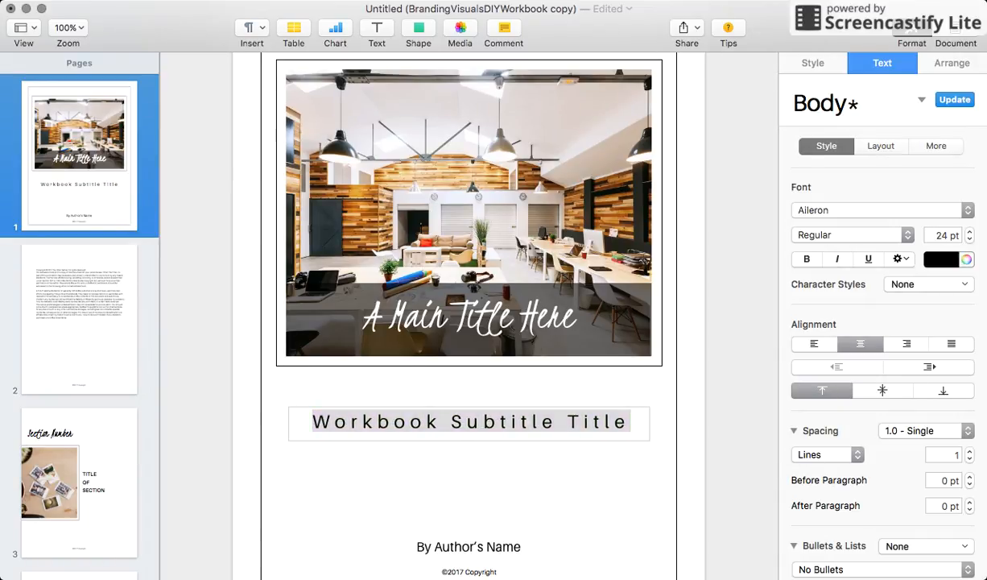
pyautogui.press('Return')
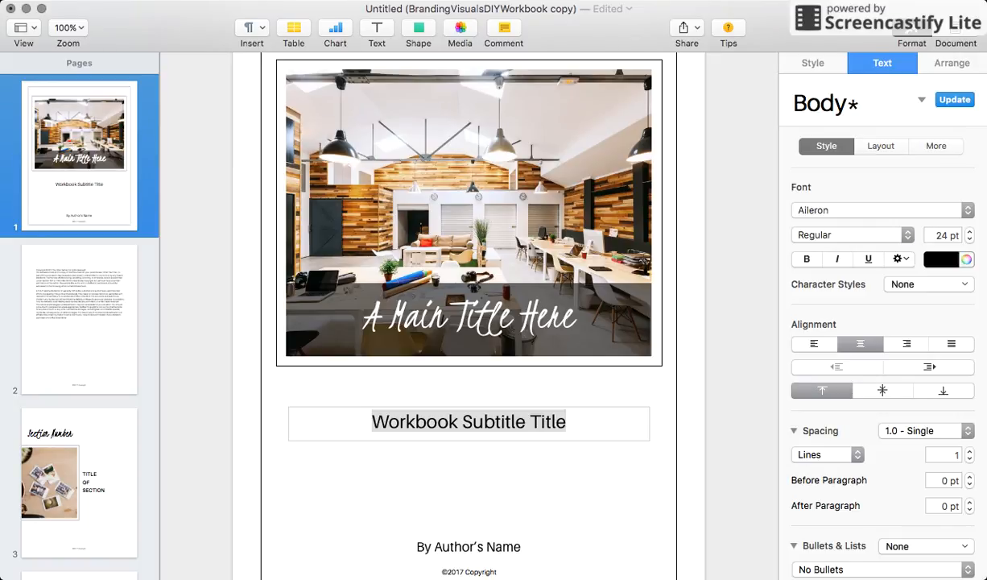
pyautogui.press('super+z')
pyautogui.click(809, 464)
pyautogui.click(810, 463)
pyautogui.click(805, 487)
pyautogui.click(793, 522)
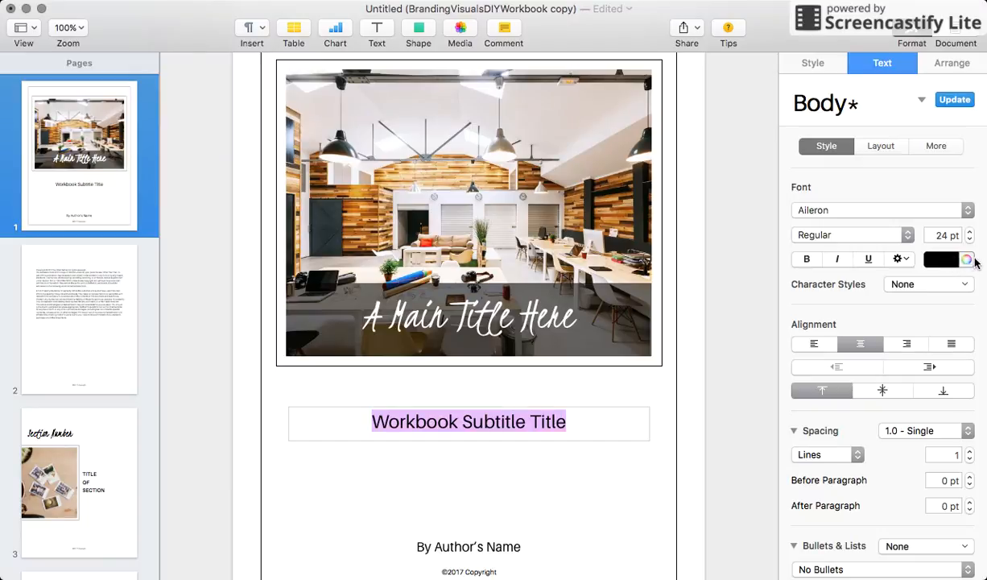
pyautogui.click(966, 260)
pyautogui.click(753, 124)
# Try left and centre horizontal alignment, plus middle, bottom and top vertical alignment, on the cover subtitle.
pyautogui.click(814, 344)
pyautogui.click(861, 346)
pyautogui.click(883, 390)
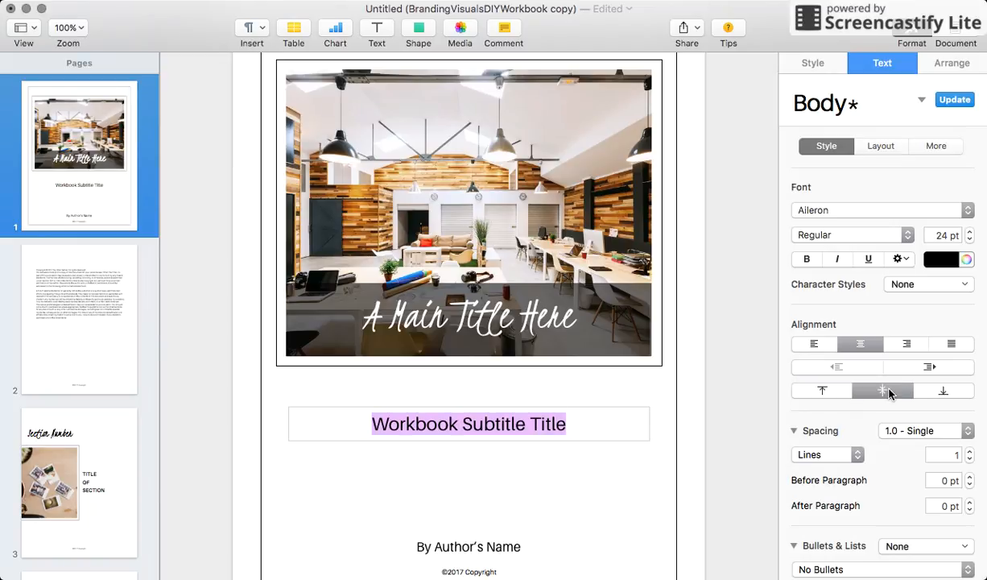
pyautogui.click(918, 390)
pyautogui.click(883, 390)
pyautogui.click(823, 390)
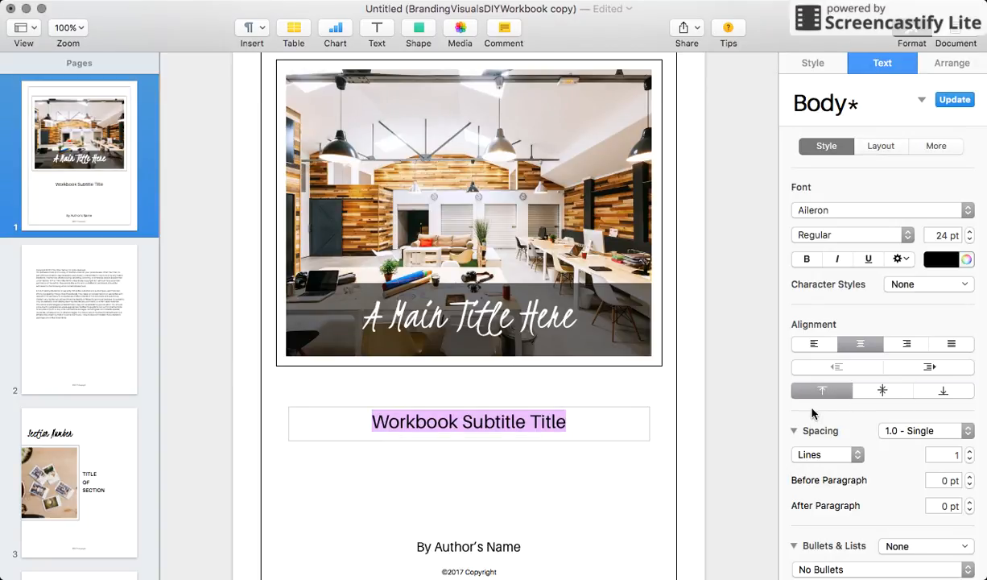
pyautogui.scroll(-2, 608, 475)
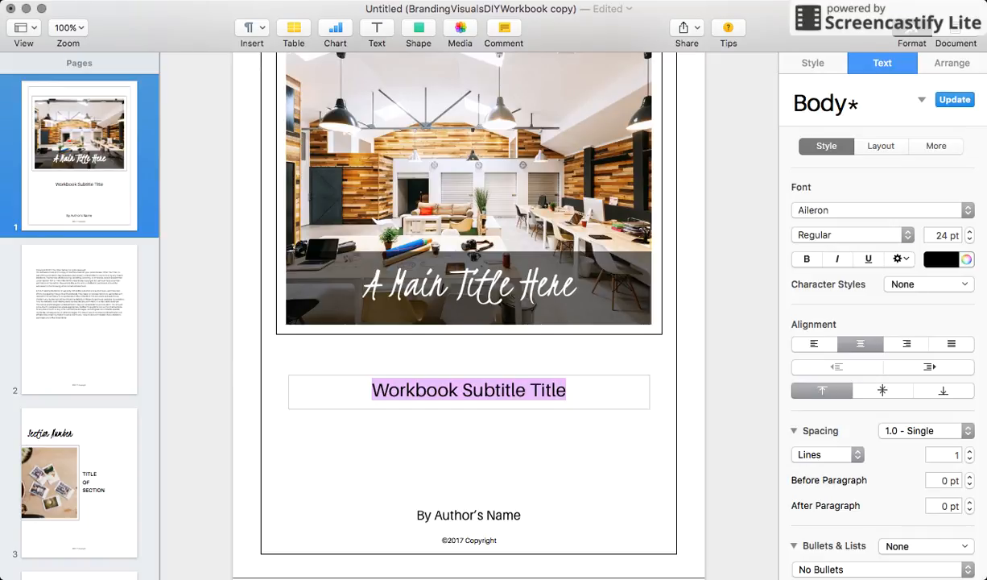
pyautogui.scroll(-3, 946, 515)
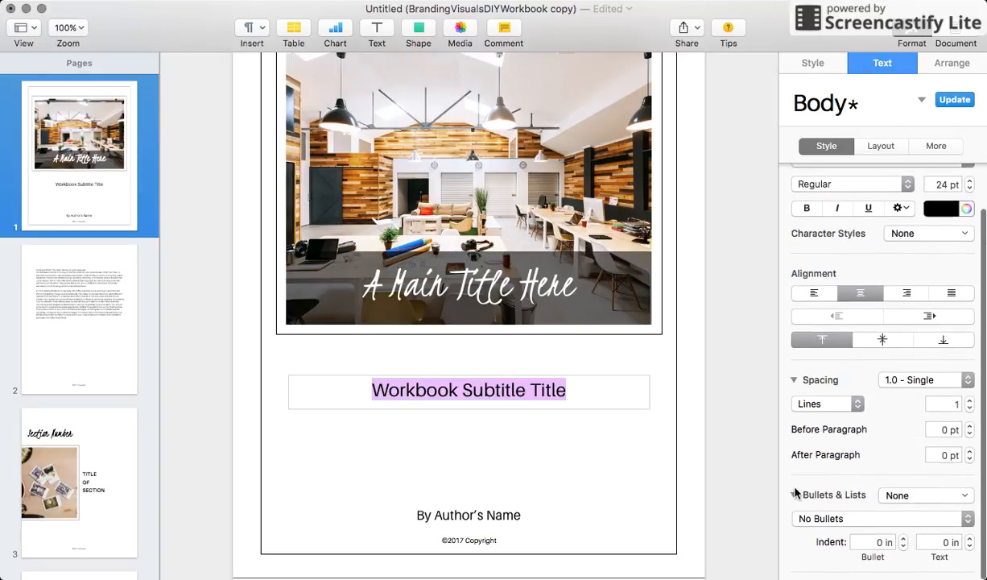
pyautogui.click(902, 497)
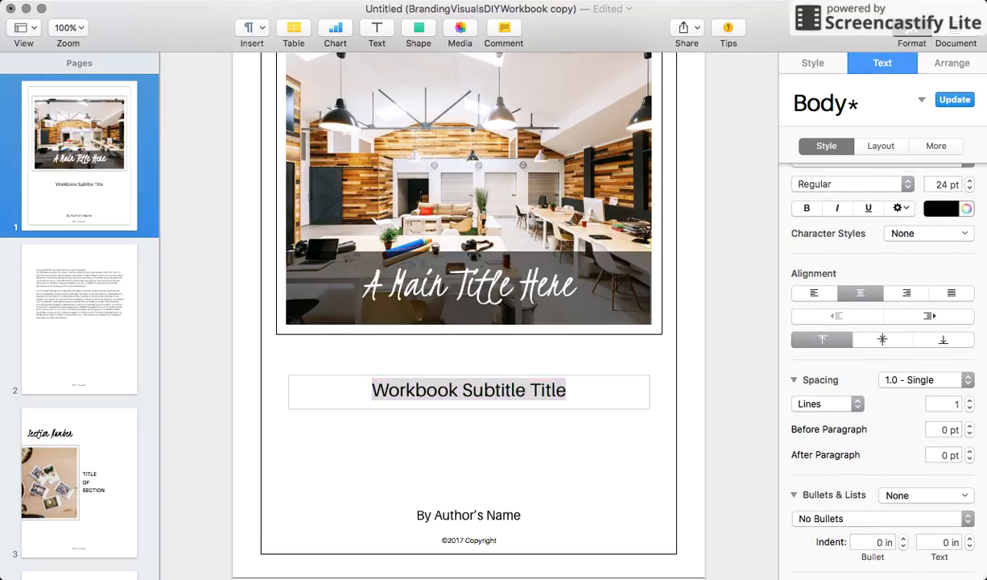
pyautogui.click(758, 386)
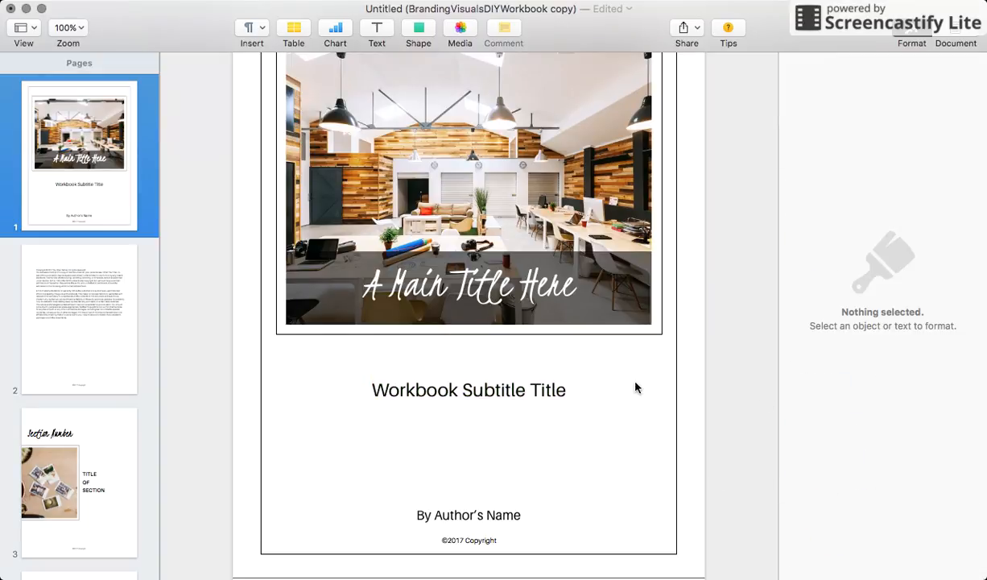
pyautogui.tripleClick(520, 392)
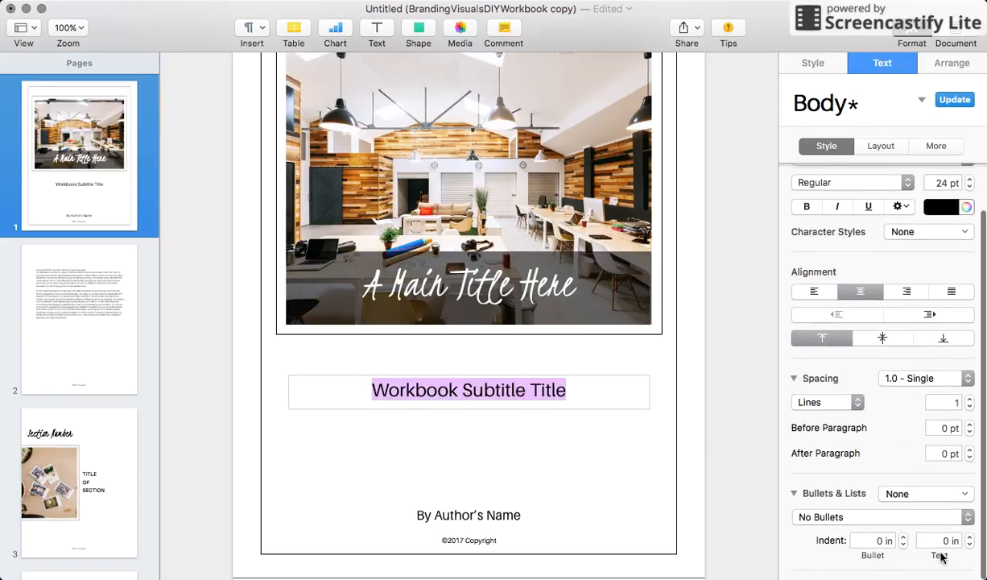
pyautogui.scroll(-1, 566, 459)
pyautogui.scroll(-5, 566, 459)
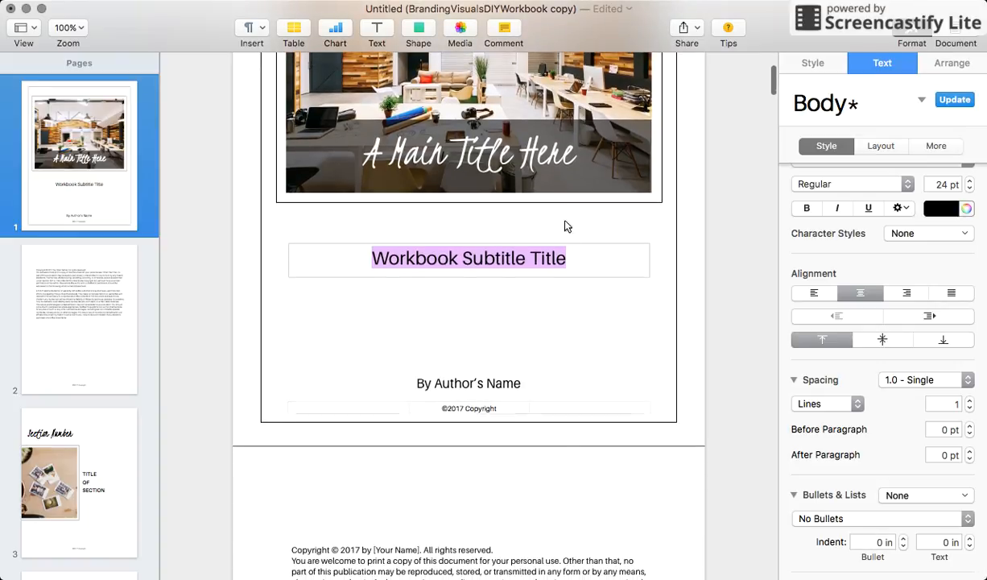
# Apply the Bullet list style to the "Limit of liability/disclaimer of warranty" text on page 2.
pyautogui.scroll(-15, 508, 385)
pyautogui.doubleClick(332, 270)
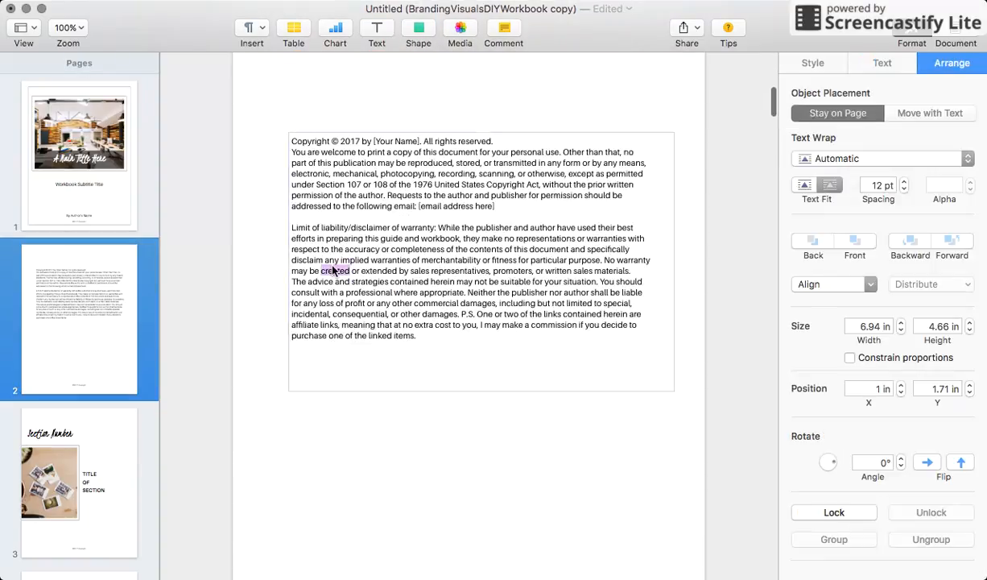
pyautogui.moveTo(414, 333); pyautogui.dragTo(222, 232)
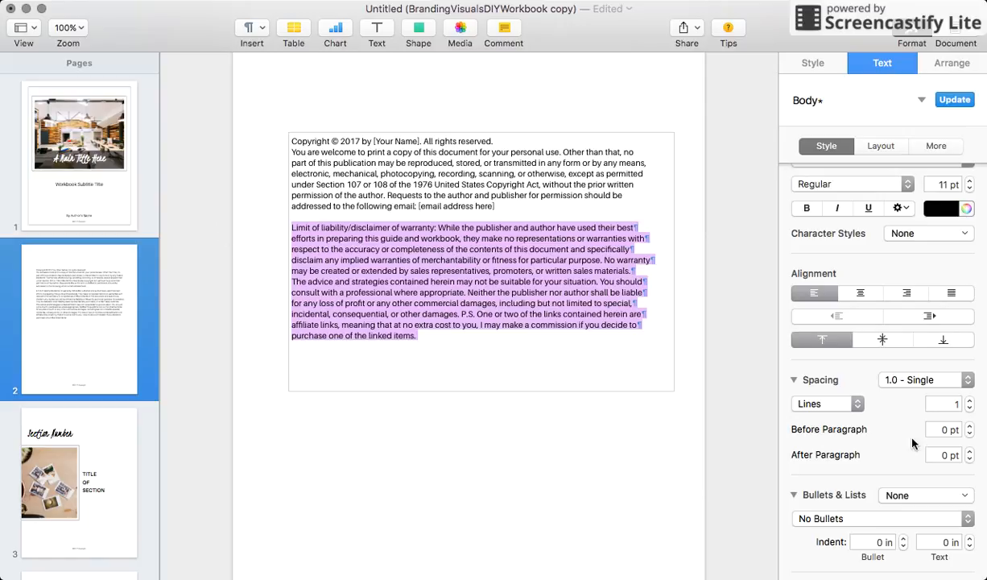
pyautogui.click(927, 496)
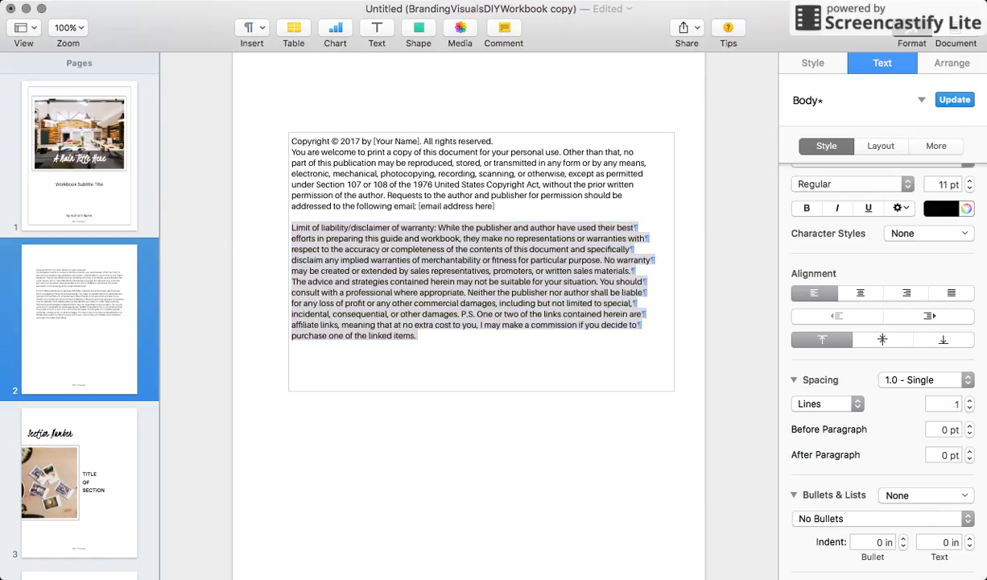
pyautogui.click(918, 513)
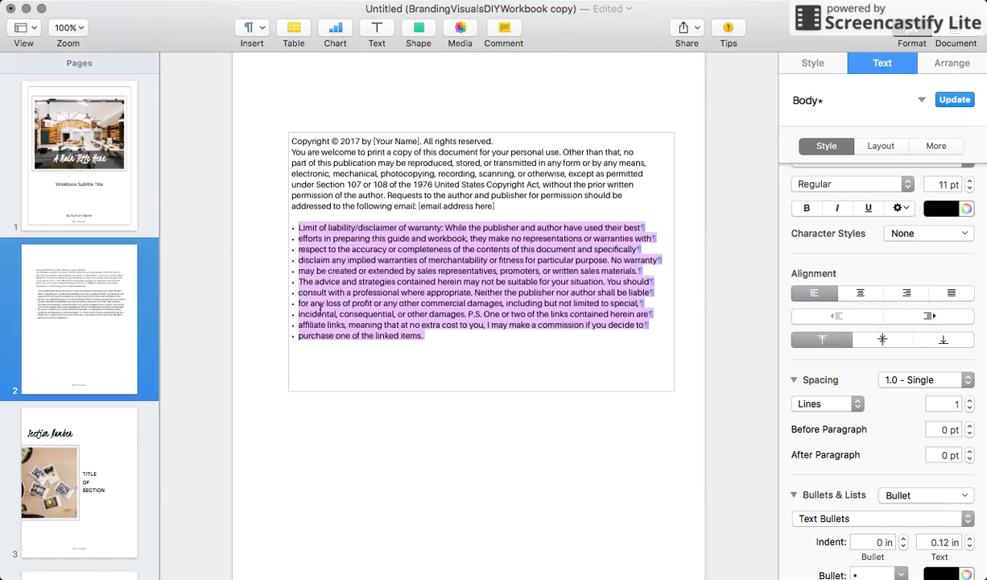
# Raise the bullet indent of the bulleted disclaimer lines to 0.75 in and bring it back to 0 in.
pyautogui.scroll(-3, 915, 488)
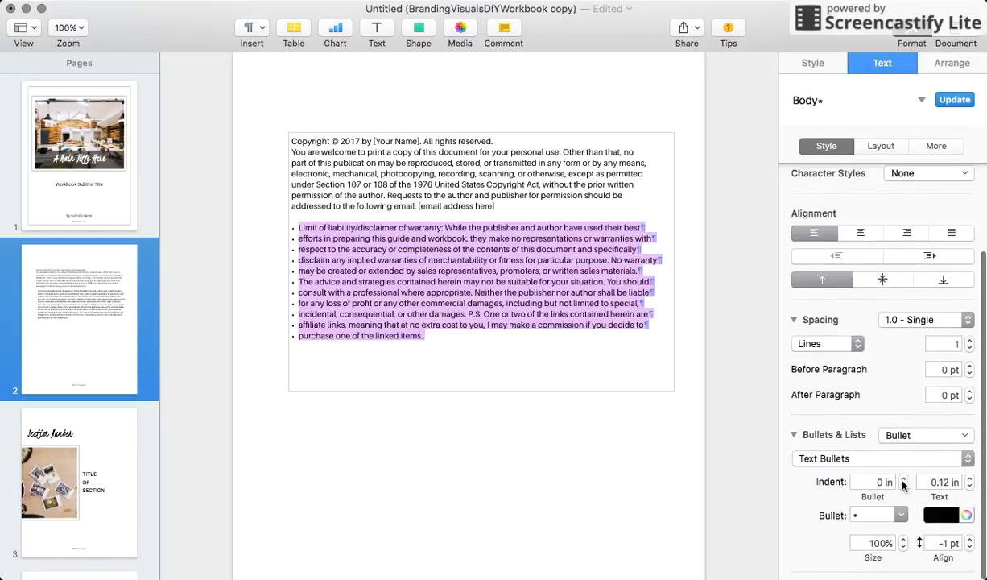
pyautogui.click(903, 479)
pyautogui.click(903, 479)
pyautogui.click(903, 478)
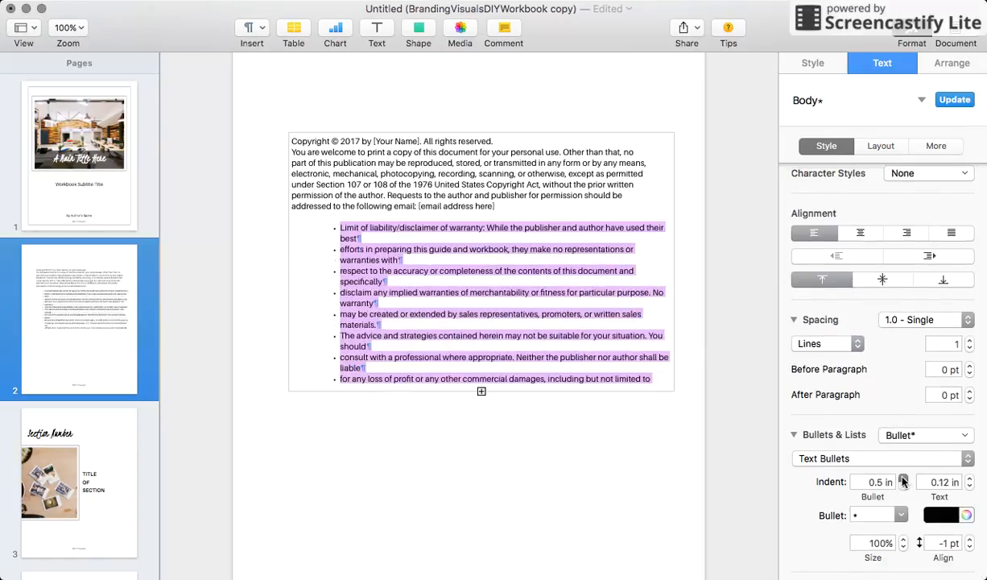
pyautogui.click(903, 486)
pyautogui.click(903, 486)
pyautogui.click(903, 486)
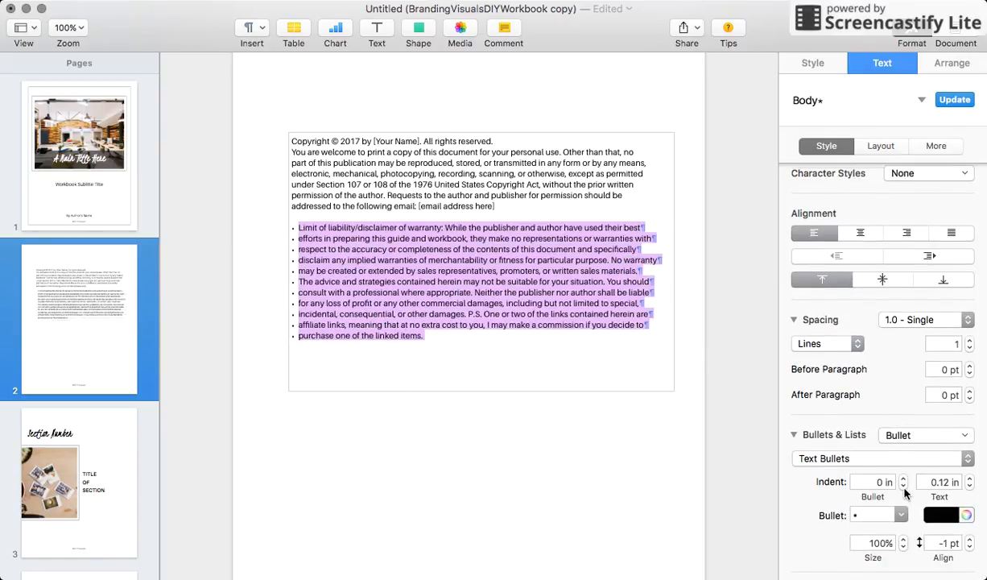
# Raise the text indent of the bulleted disclaimer lines to 1 in and reduce it to 0.25 in.
pyautogui.click(970, 479)
pyautogui.click(970, 479)
pyautogui.click(970, 478)
pyautogui.click(970, 478)
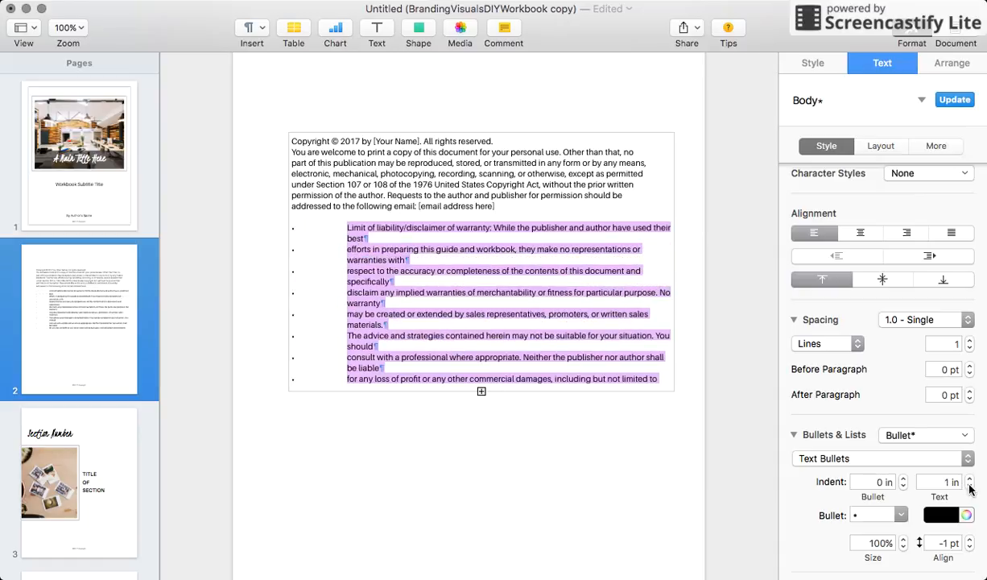
pyautogui.click(969, 486)
pyautogui.click(970, 486)
pyautogui.click(970, 485)
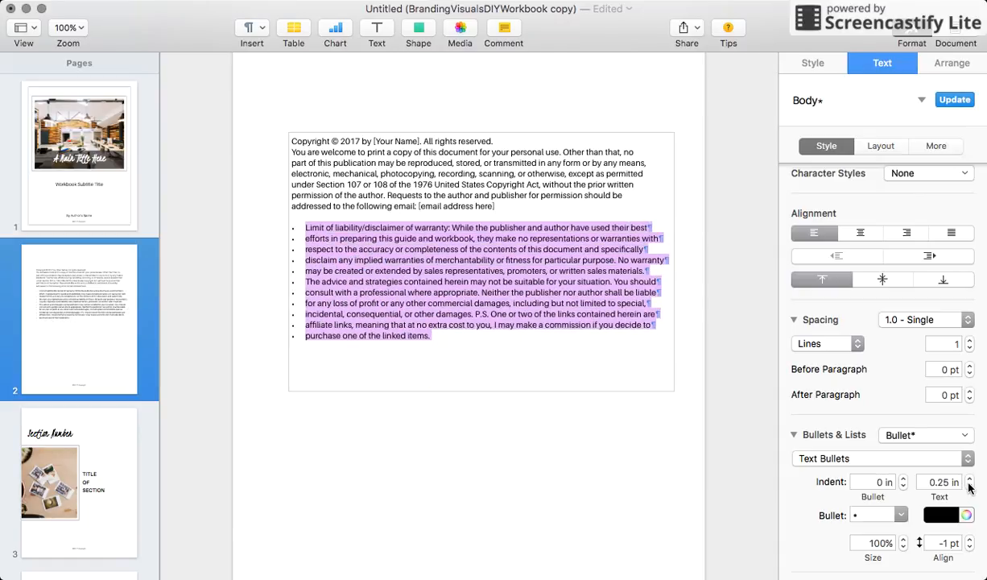
# Set the bullet size of the disclaimer list to 200%.
pyautogui.click(902, 538)
pyautogui.click(902, 538)
pyautogui.doubleClick(879, 543)
pyautogui.write('200')
pyautogui.press('Return')
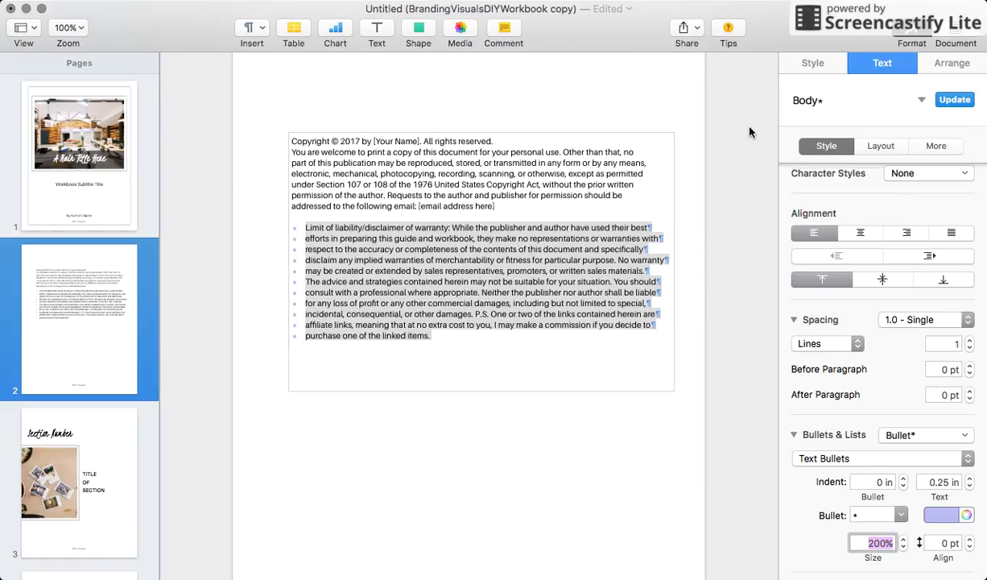
# Undo all the bullet size, indent and list style changes on the page 2 disclaimer text and deselect it.
pyautogui.press('super+z')
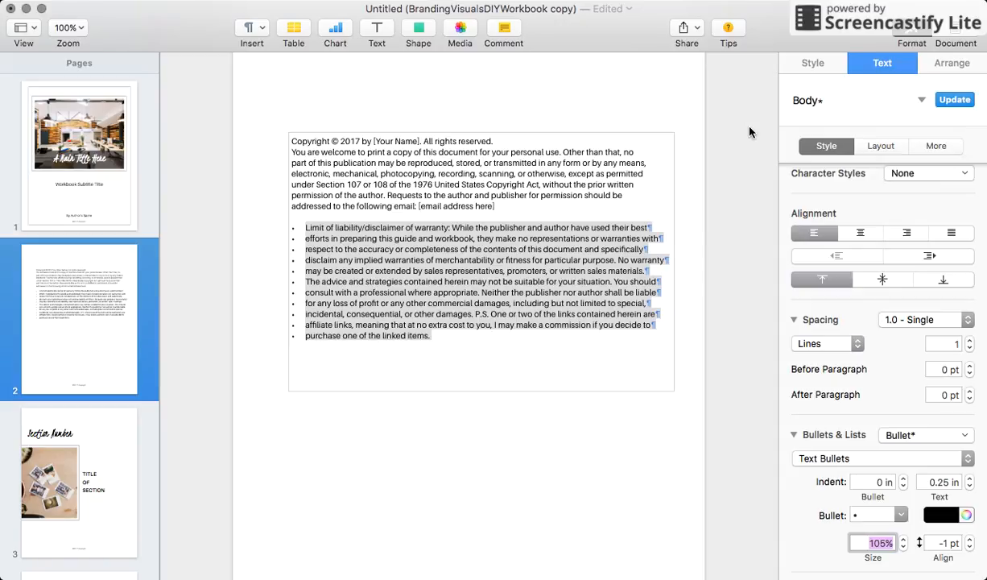
pyautogui.press('super+z')
pyautogui.press('super+z')
pyautogui.press('super+z')
pyautogui.press('super+z')
pyautogui.press('super+z')
pyautogui.press('super+z')
pyautogui.press('super+z')
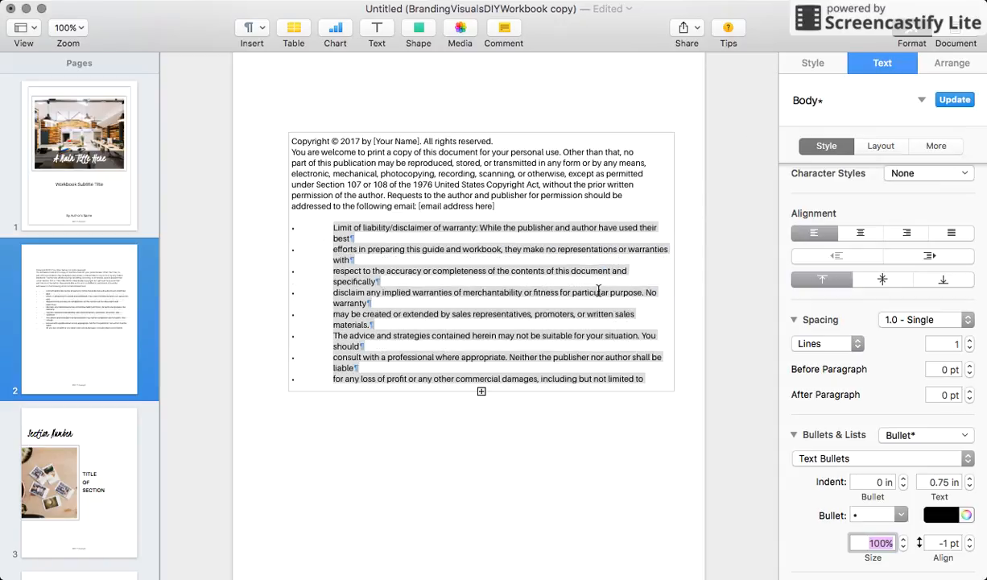
pyautogui.press('super+z')
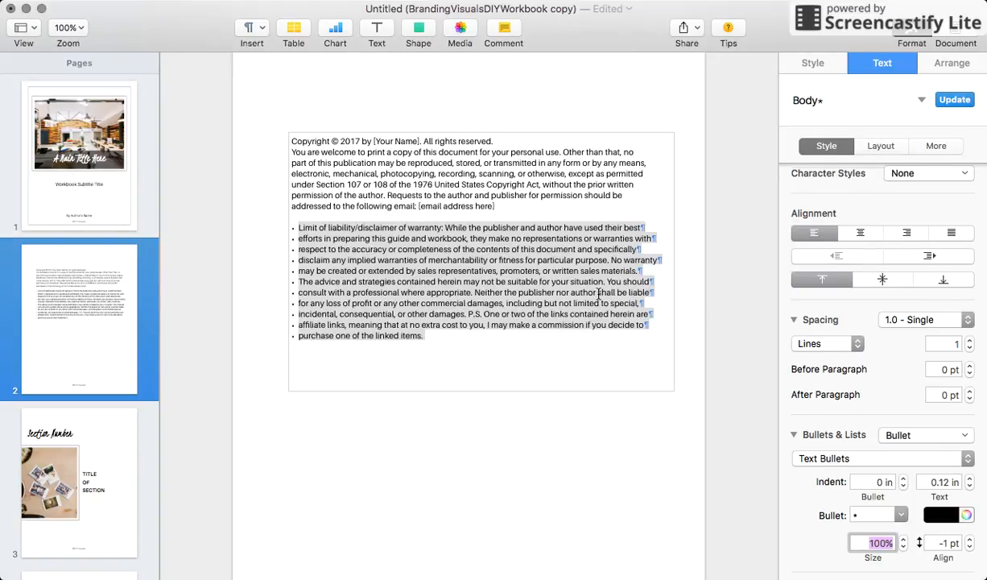
pyautogui.press('super+z')
pyautogui.press('super+z')
pyautogui.press('super+z')
pyautogui.press('super+z')
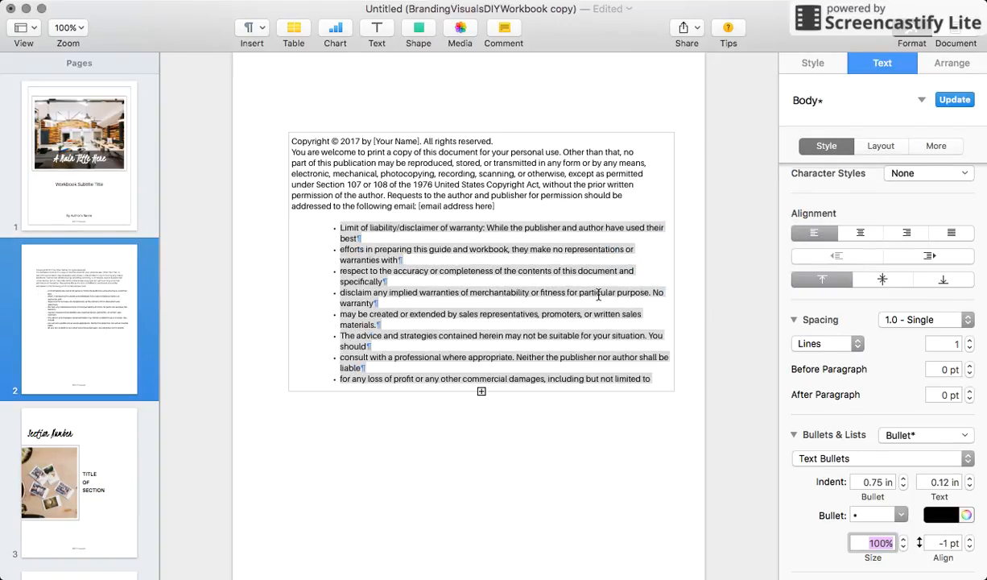
pyautogui.press('super+z')
pyautogui.press('super+z')
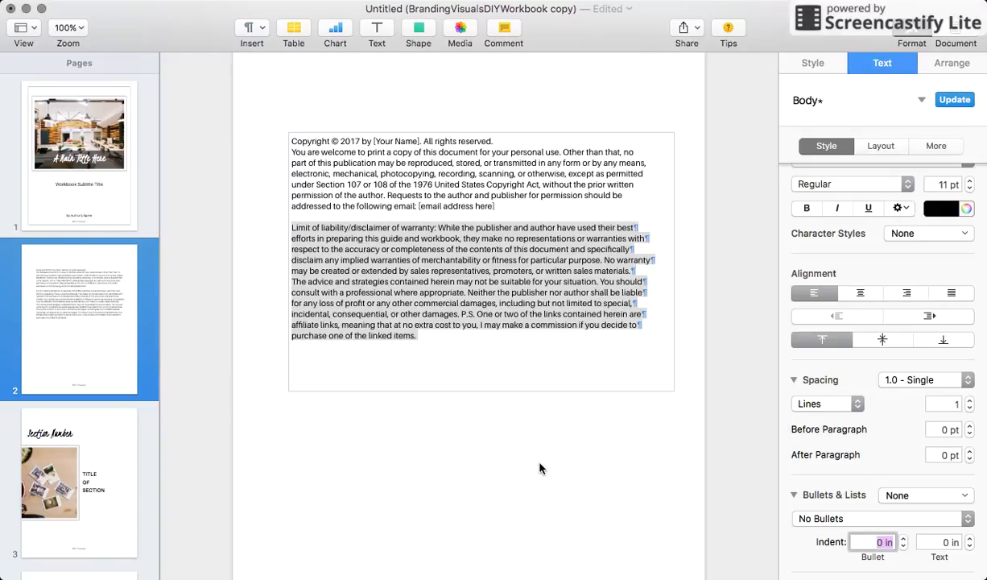
pyautogui.click(540, 467)
# Show the fill and style settings of the section photo on page 3.
pyautogui.scroll(-10, 595, 449)
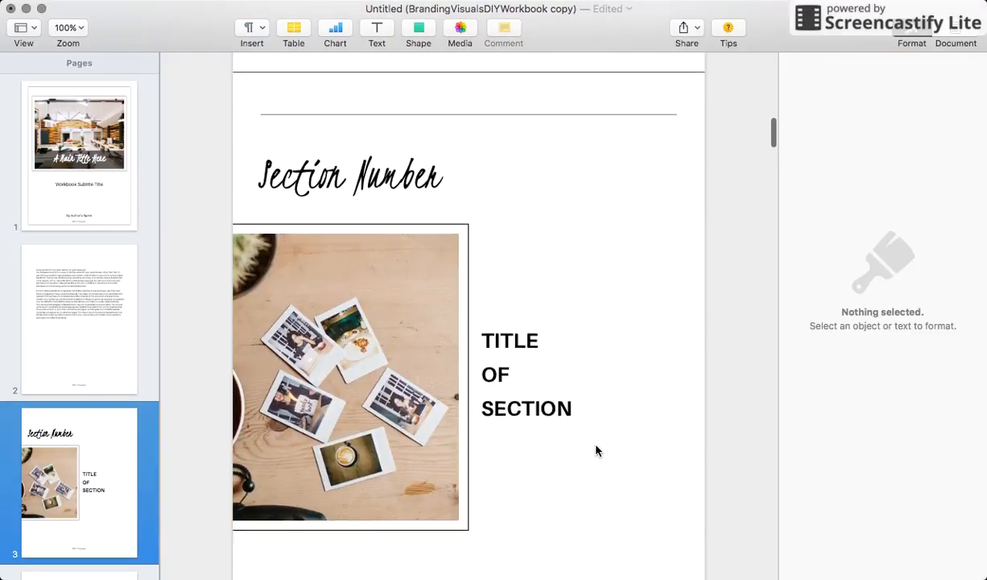
pyautogui.scroll(-3, 596, 449)
pyautogui.scroll(2, 596, 449)
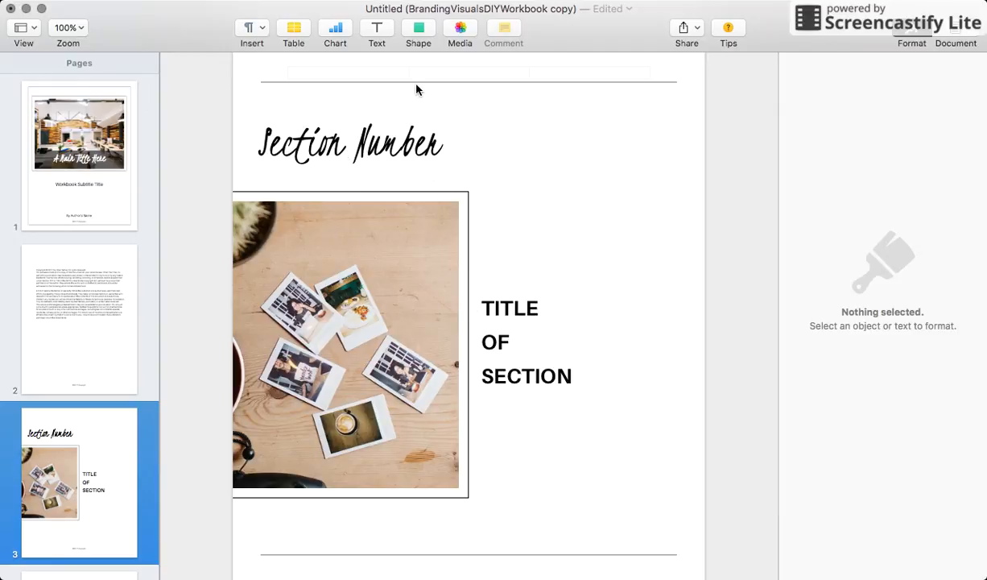
pyautogui.click(413, 293)
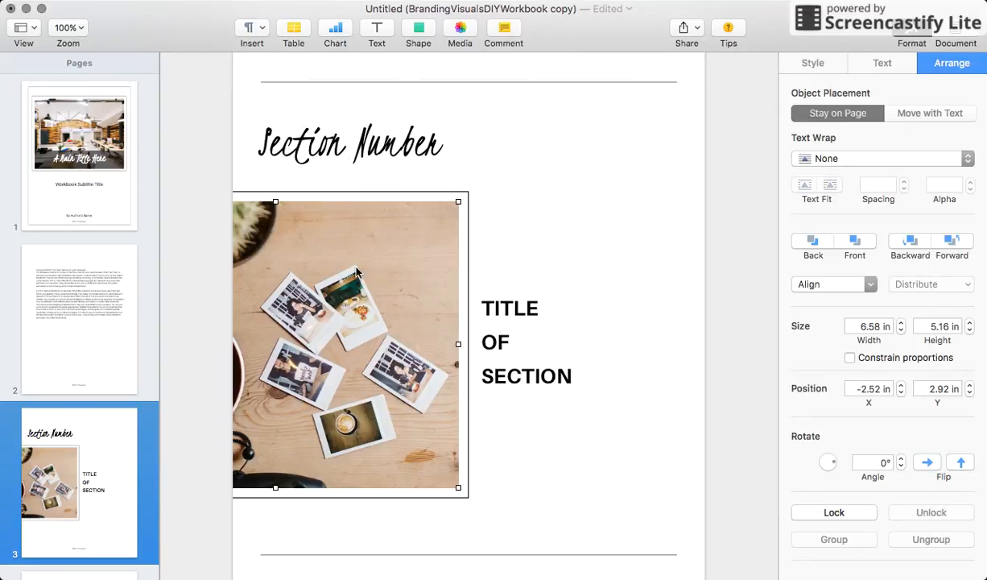
pyautogui.click(814, 62)
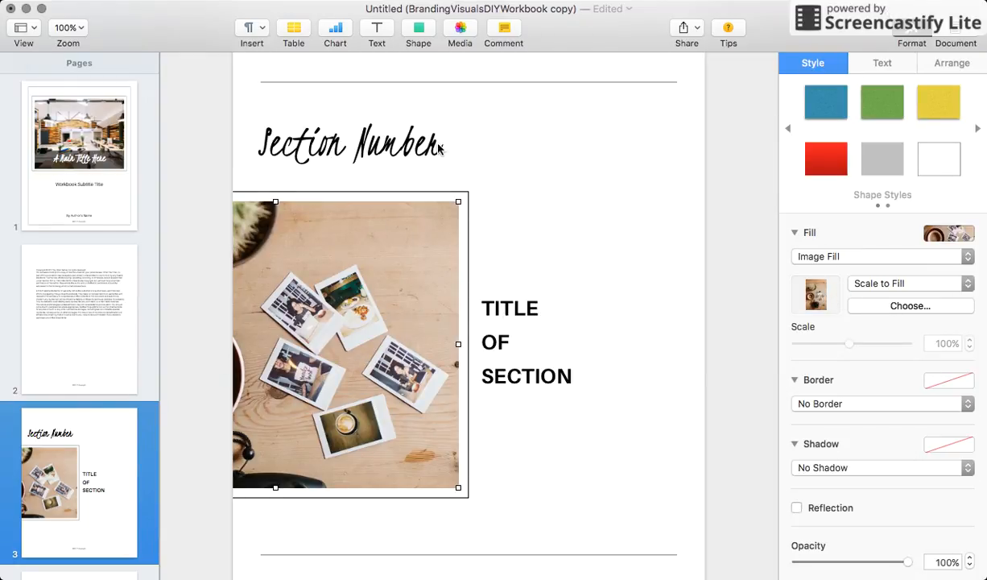
# Inspect the text formatting of the "TITLE OF SECTION" and "Section Number" headings on page 3.
pyautogui.scroll(-1, 547, 368)
pyautogui.scroll(-3, 548, 369)
pyautogui.click(529, 324)
pyautogui.doubleClick(527, 322)
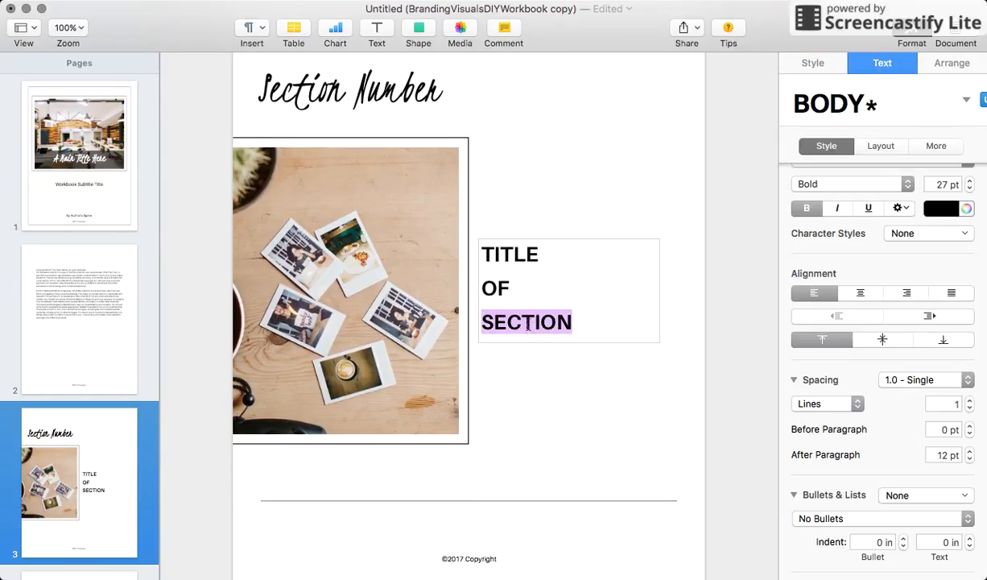
pyautogui.doubleClick(362, 98)
# Inspect the fill, border and shadow settings of the first diamond shape beside the list on page 4.
pyautogui.scroll(-10, 532, 306)
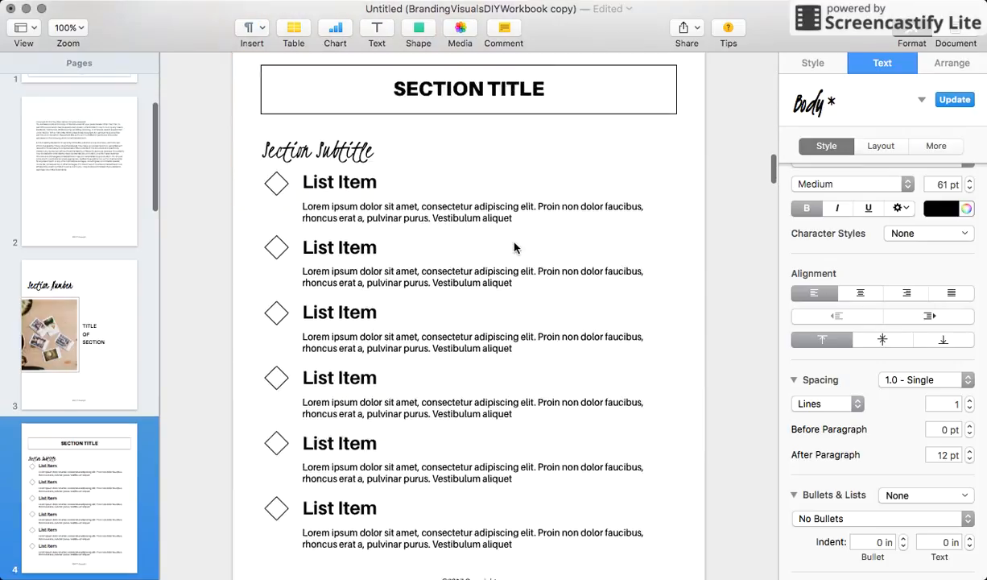
pyautogui.scroll(1, 516, 247)
pyautogui.click(278, 94)
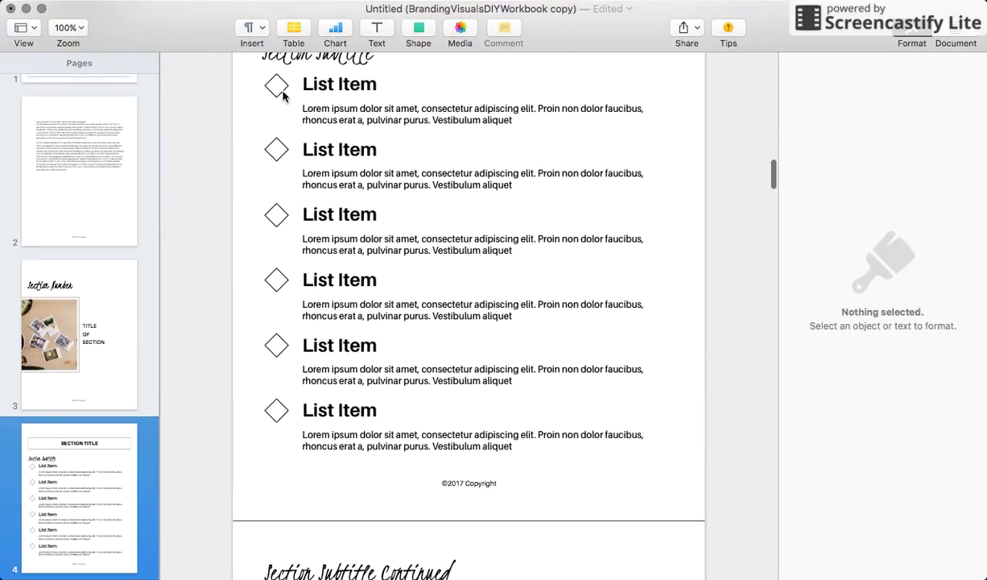
pyautogui.click(417, 30)
pyautogui.click(572, 143)
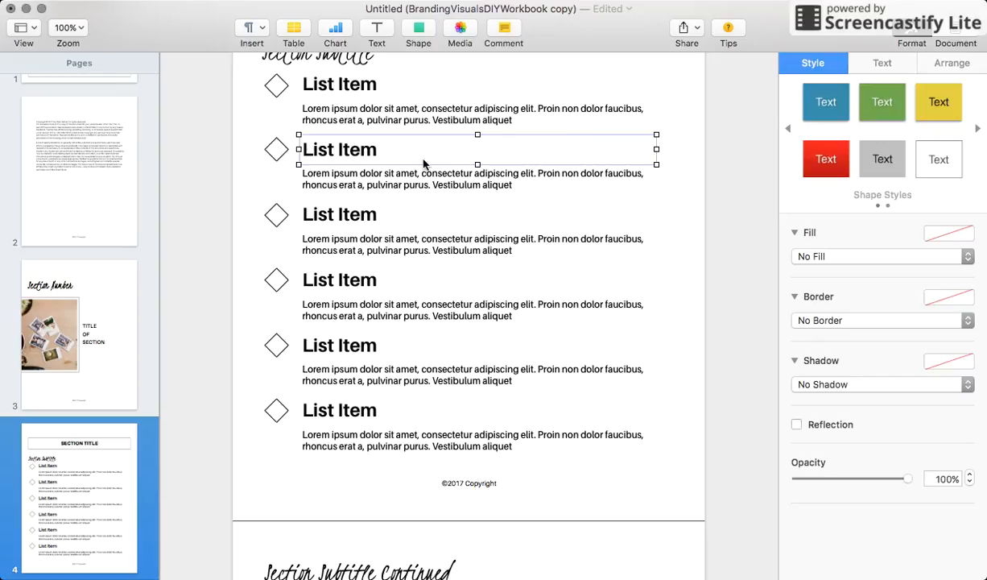
pyautogui.click(250, 94)
pyautogui.click(276, 85)
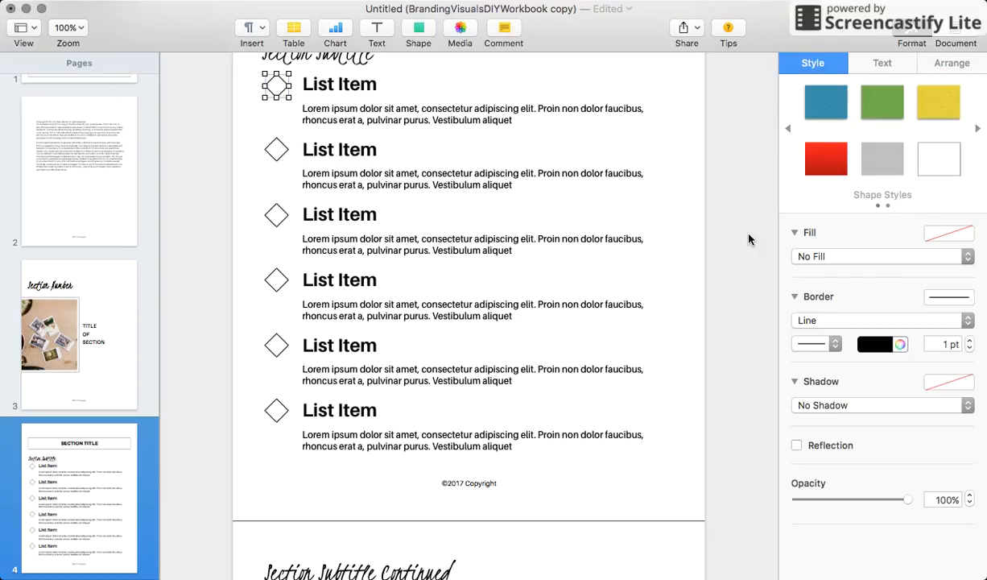
pyautogui.scroll(1, 592, 323)
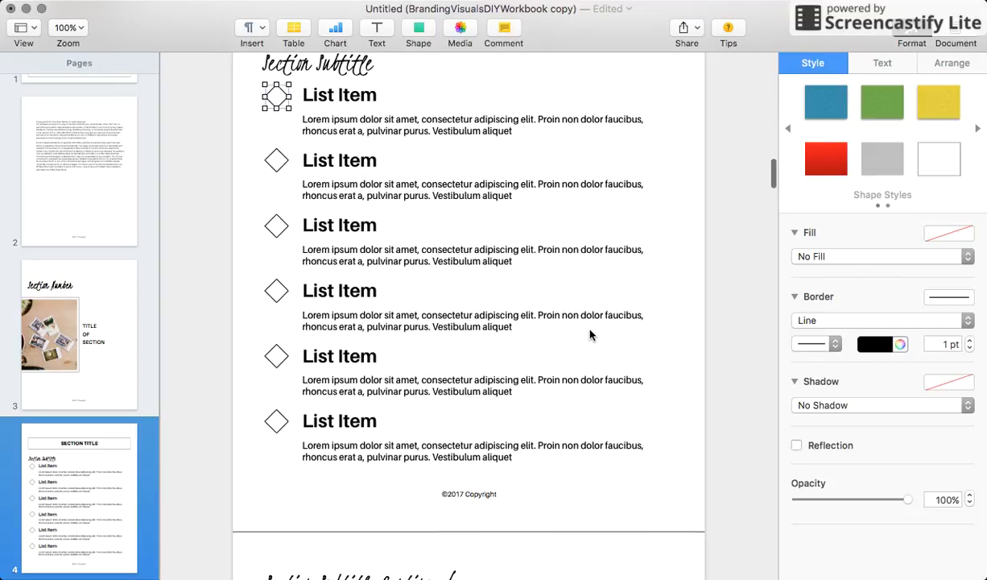
# Check the list item headings and descriptions on page 4 one after another, and leave nothing selected.
pyautogui.click(356, 99)
pyautogui.click(347, 157)
pyautogui.click(341, 189)
pyautogui.click(342, 224)
pyautogui.click(360, 266)
pyautogui.click(345, 282)
pyautogui.click(352, 316)
pyautogui.click(938, 69)
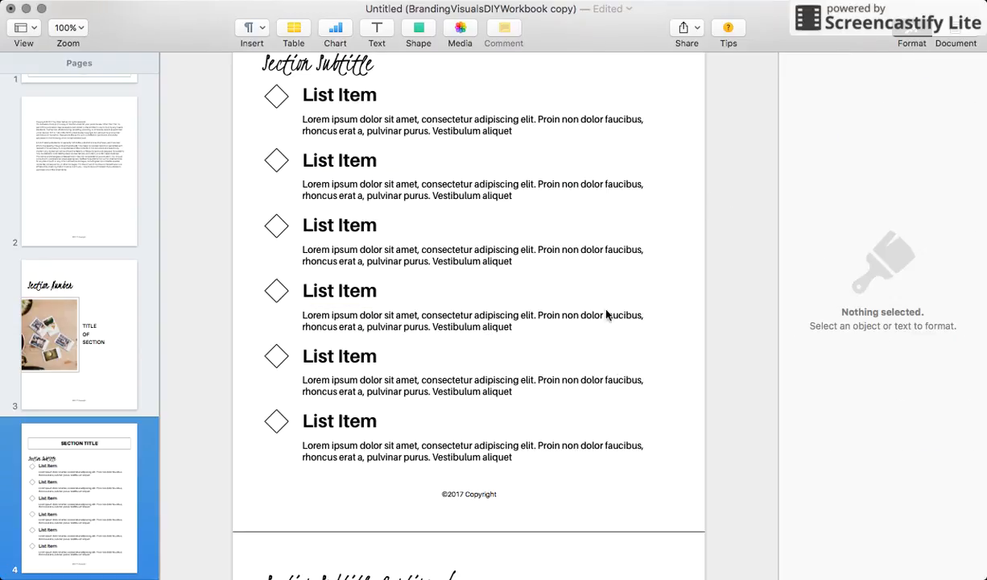
# Review the open-ended questions page and show the arrangement settings of the coffee cup photo on page 5.
pyautogui.scroll(-10, 607, 314)
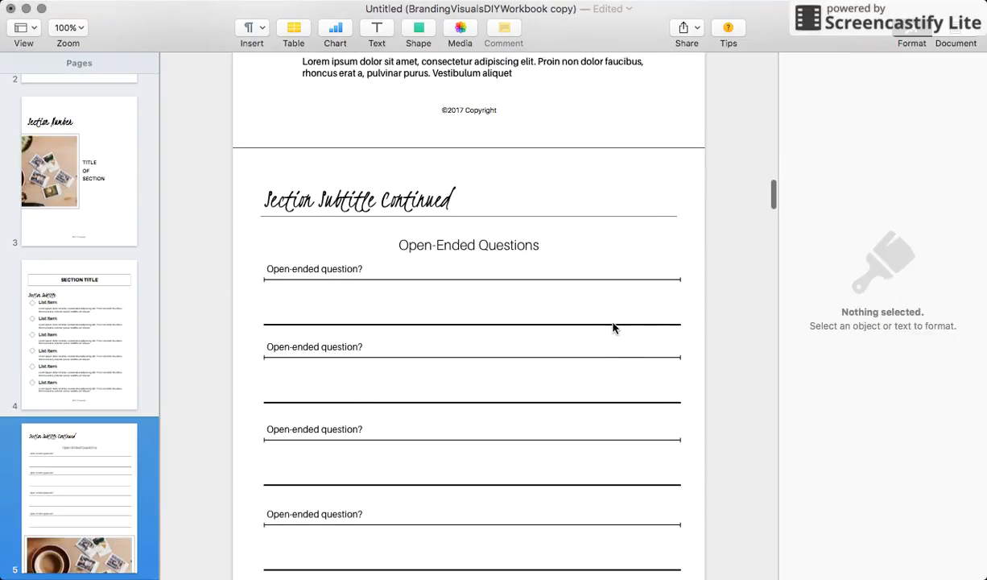
pyautogui.scroll(-2, 613, 322)
pyautogui.scroll(-5, 553, 249)
pyautogui.click(580, 338)
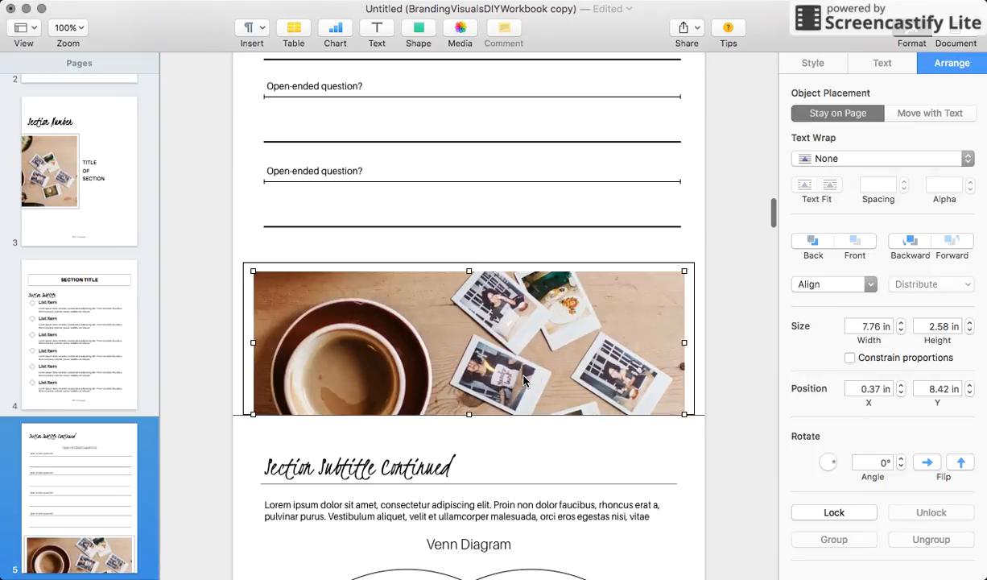
# Look through the Venn diagram, lists and 6-column layout pages up to the start of the 5-column layout.
pyautogui.scroll(-7, 584, 346)
pyautogui.scroll(-8, 505, 270)
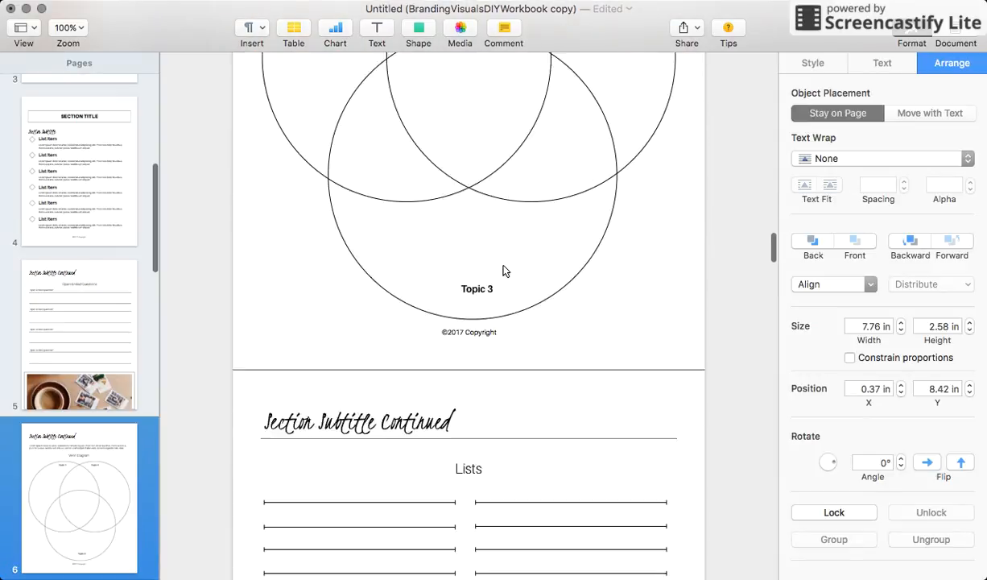
pyautogui.scroll(-14, 500, 252)
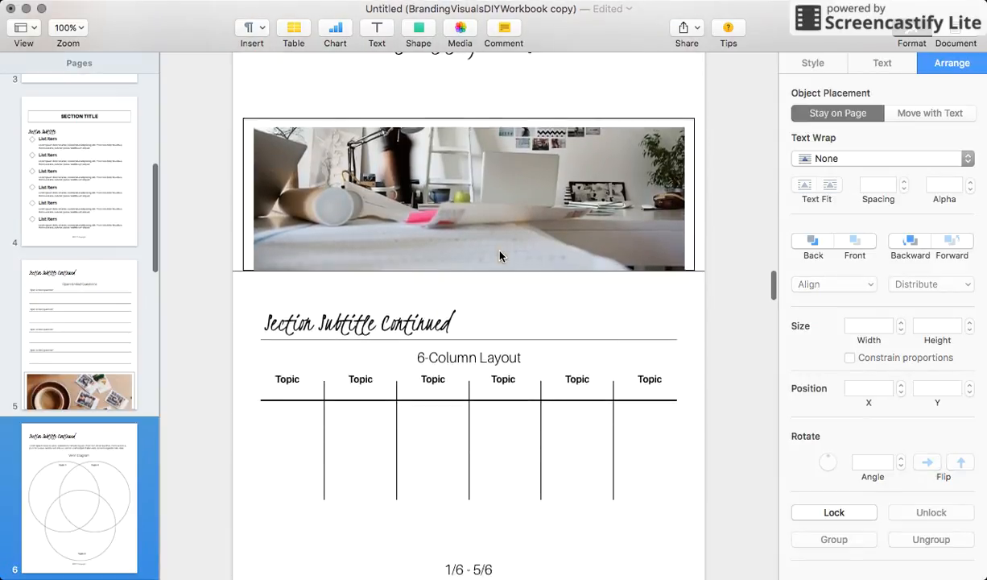
pyautogui.scroll(-8, 500, 255)
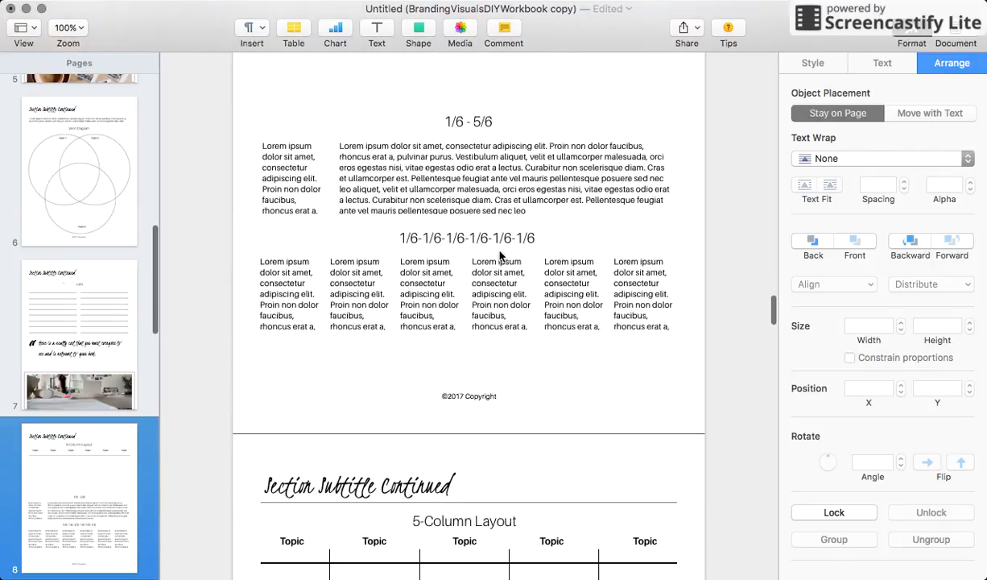